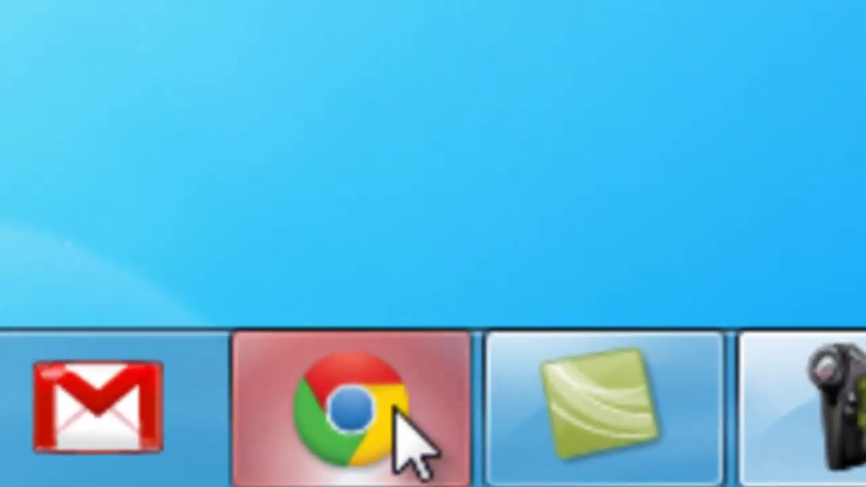
- Open google.com in Google Chrome from the taskbar
left_click(397, 407)
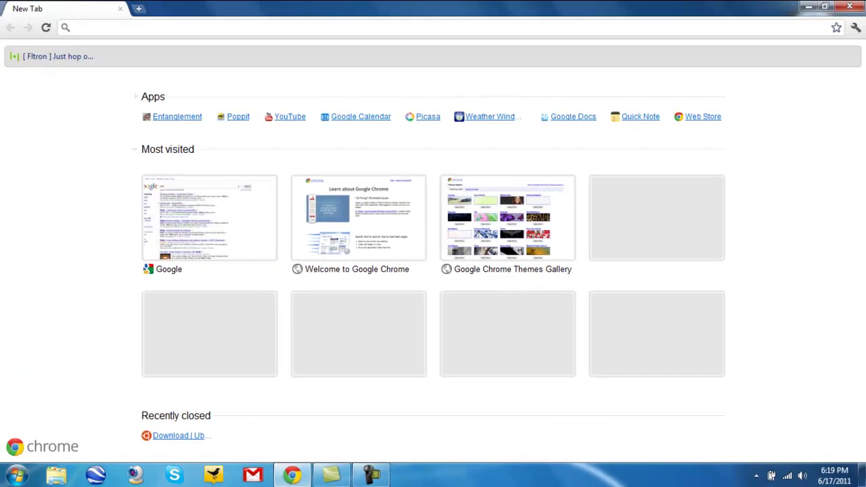
type("goog")
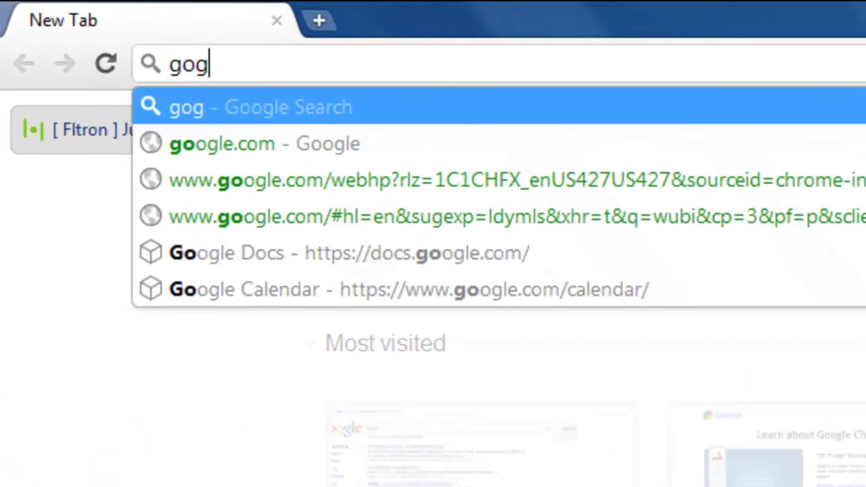
key("BackSpace")
type("ogle.com")
key("Return")
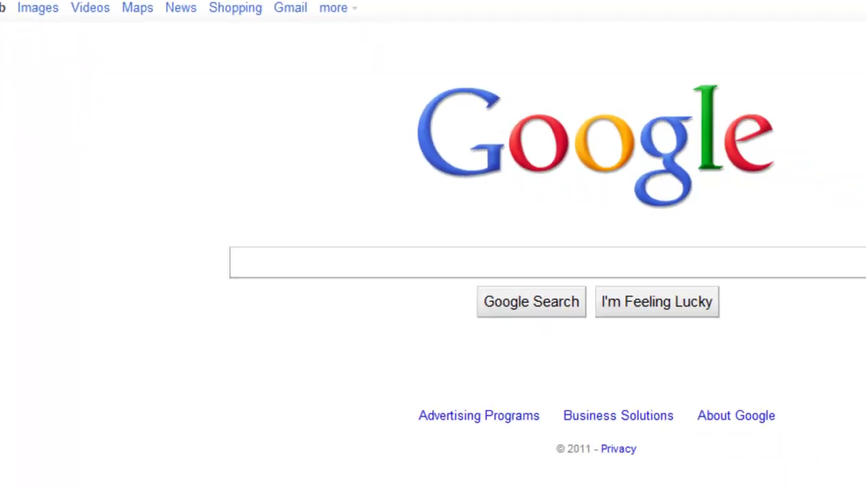
- Search Google for 'wubi' and download the installer from Ubuntu's Windows installer page
type("wubi")
key("Return")
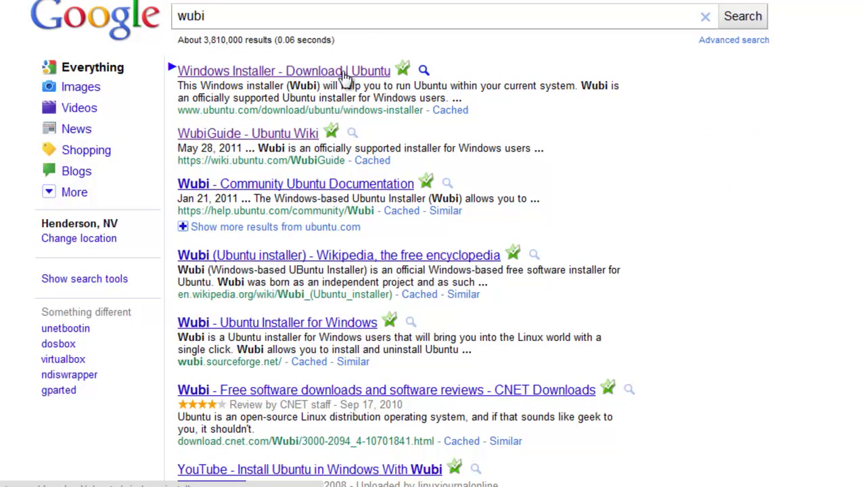
left_click(343, 75)
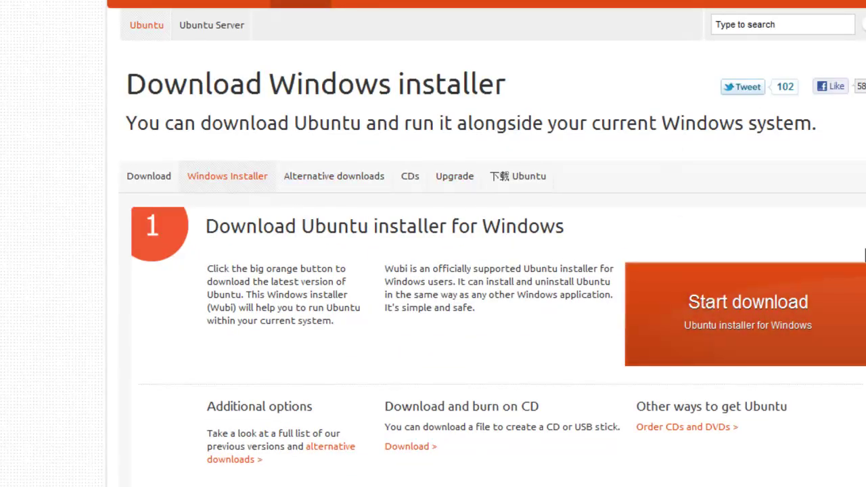
left_click(809, 301)
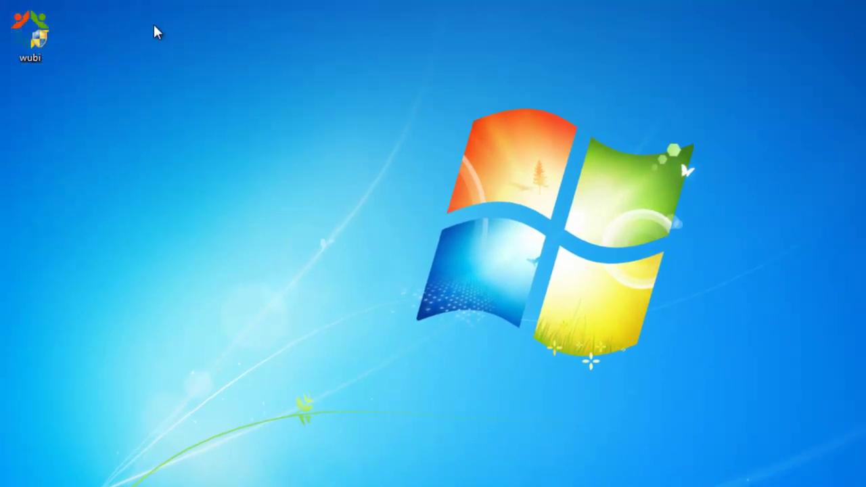
- Move the wubi icon onto the desktop, launch it, and approve the User Account Control prompt
left_click_drag(42, 42, 223, 127)
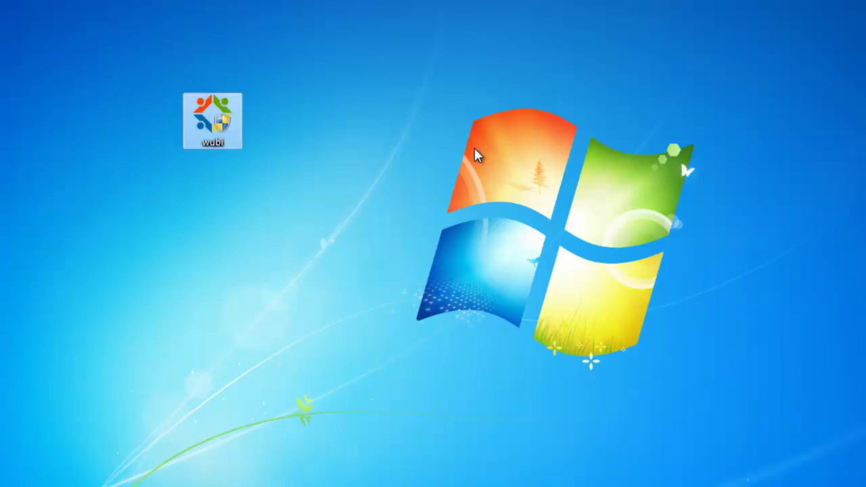
double_click(210, 121)
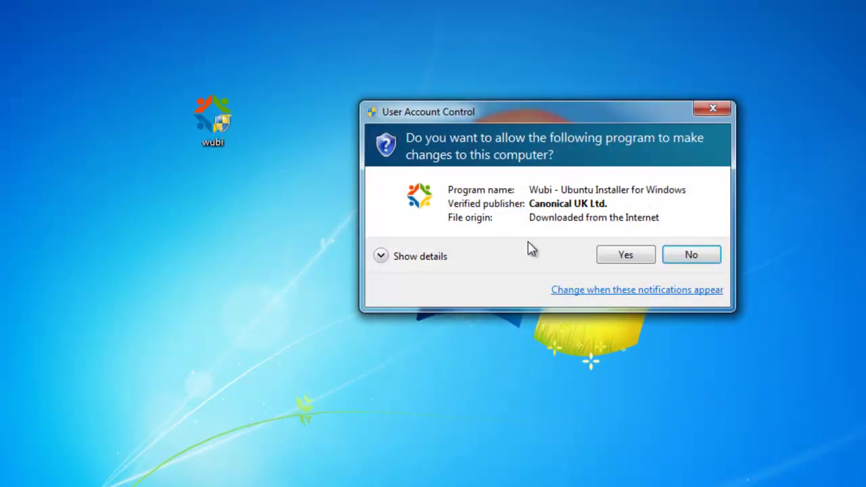
left_click(645, 260)
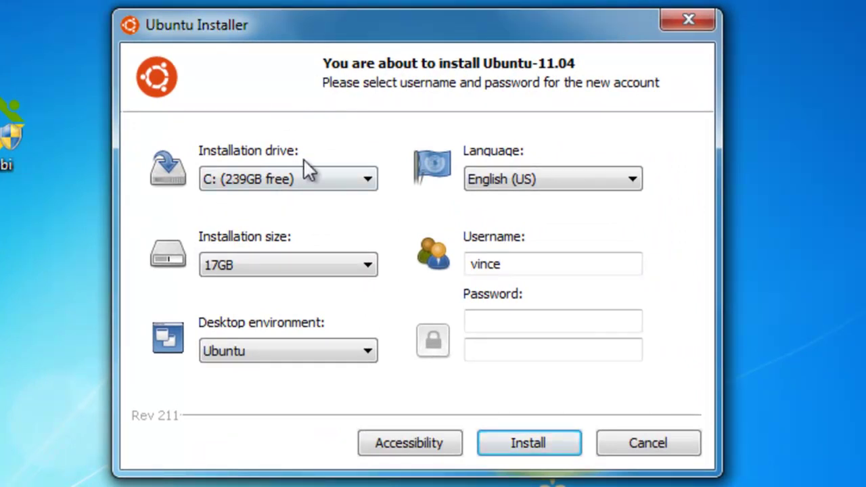
- Keep C: as the installation drive, set the size to 15GB, and keep the Ubuntu desktop
left_click(319, 179)
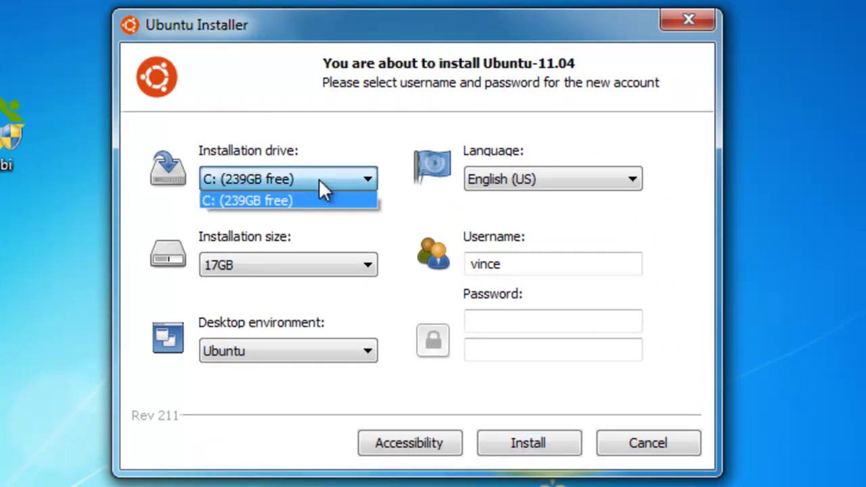
left_click(318, 179)
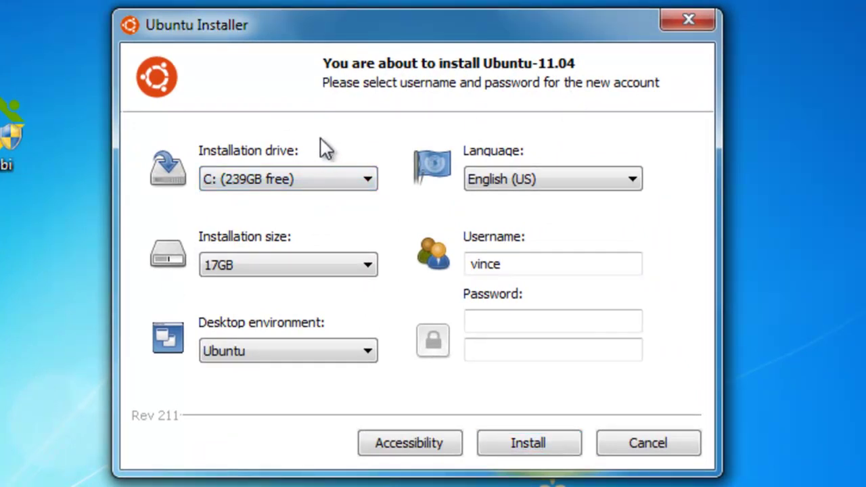
left_click(329, 271)
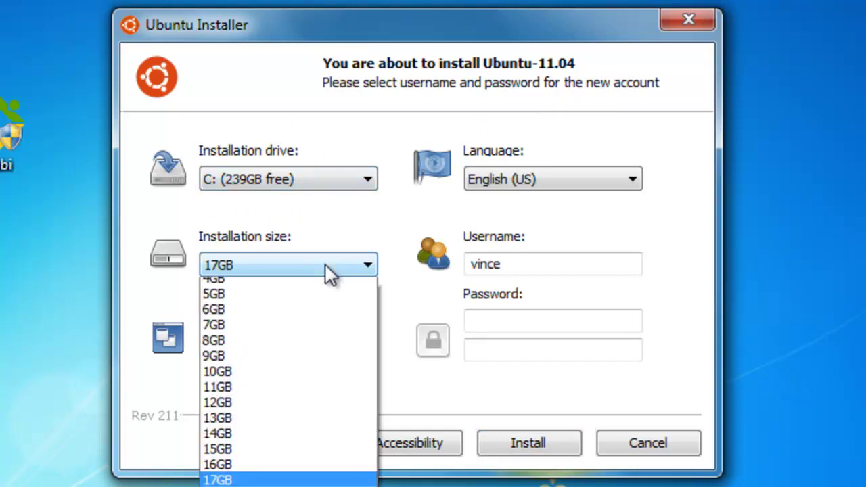
left_click(336, 474)
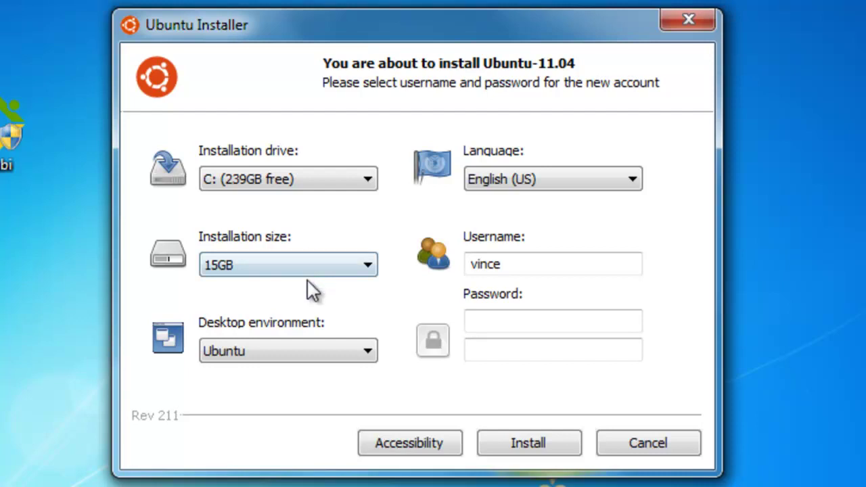
left_click(317, 346)
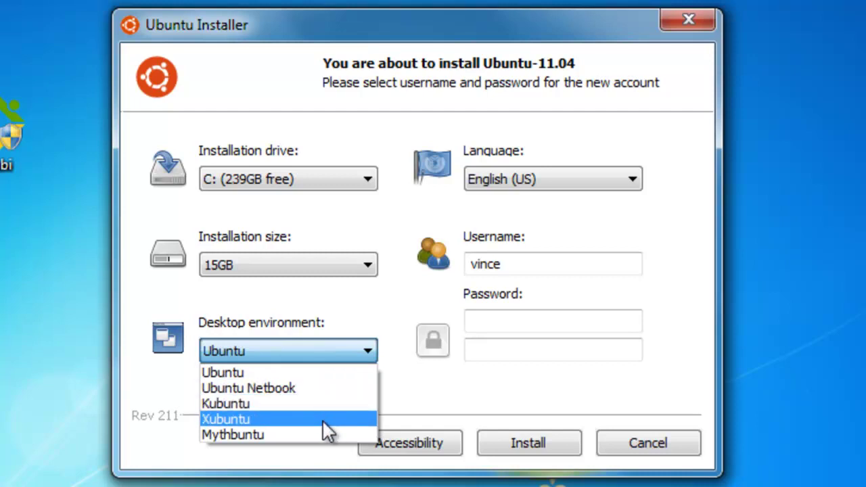
left_click(334, 370)
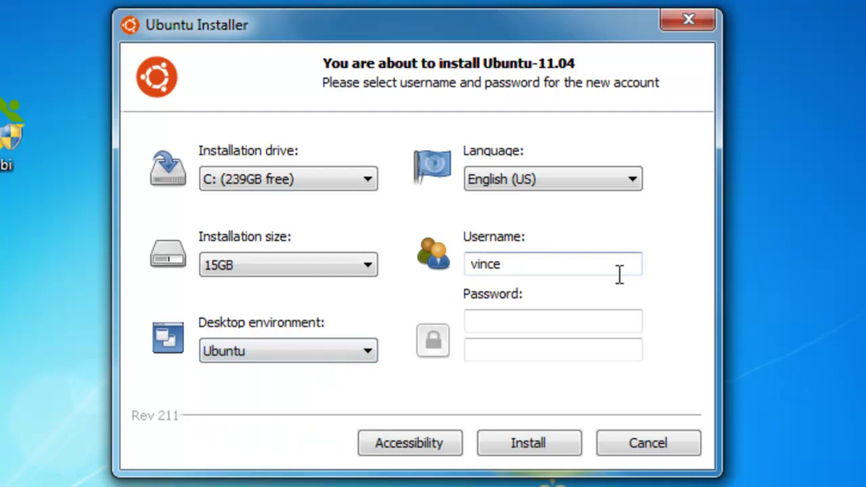
- Set the installer language to English (US) after briefly choosing French
left_click(606, 181)
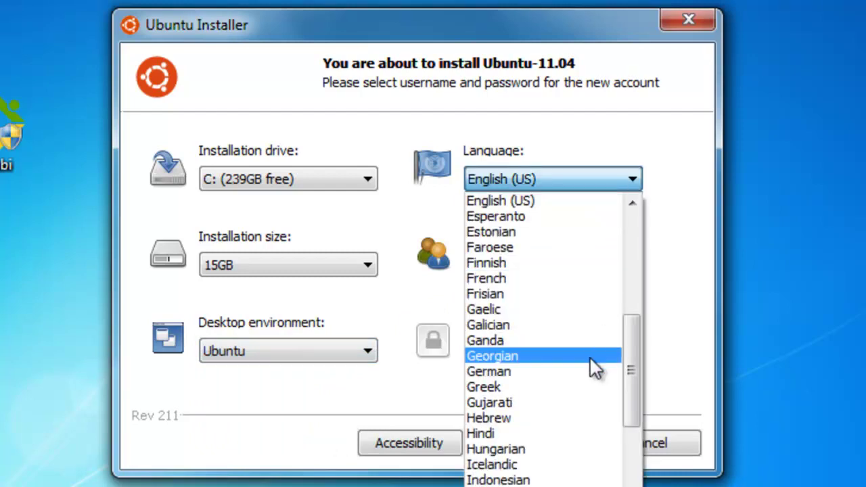
left_click(588, 284)
left_click(603, 181)
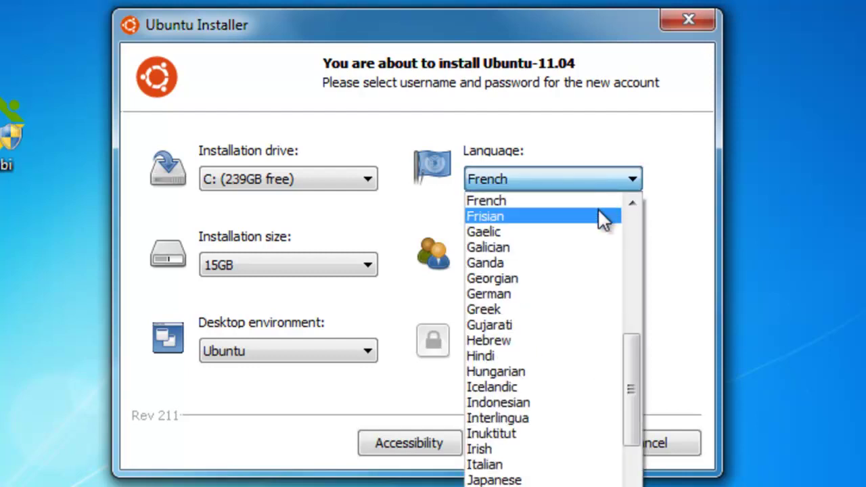
scroll(604, 237, "down", 1)
scroll(605, 237, "up", 4)
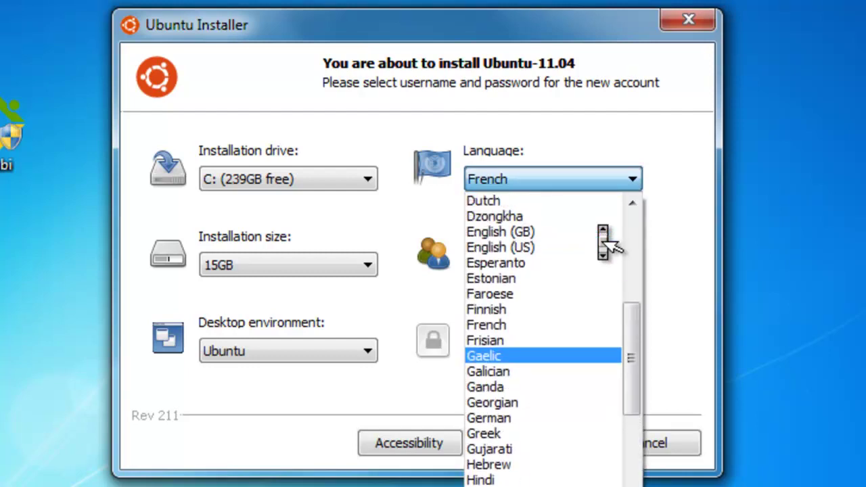
left_click(558, 247)
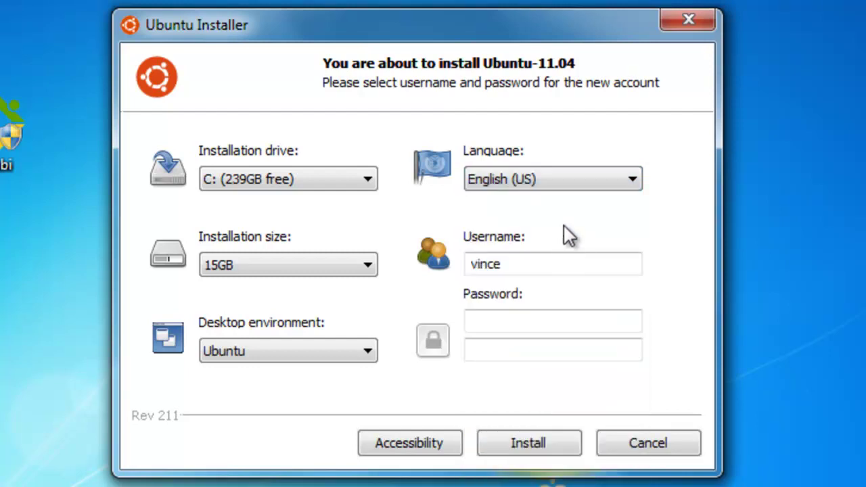
- Enter the account password and its confirmation, then start the installation
left_click(582, 321)
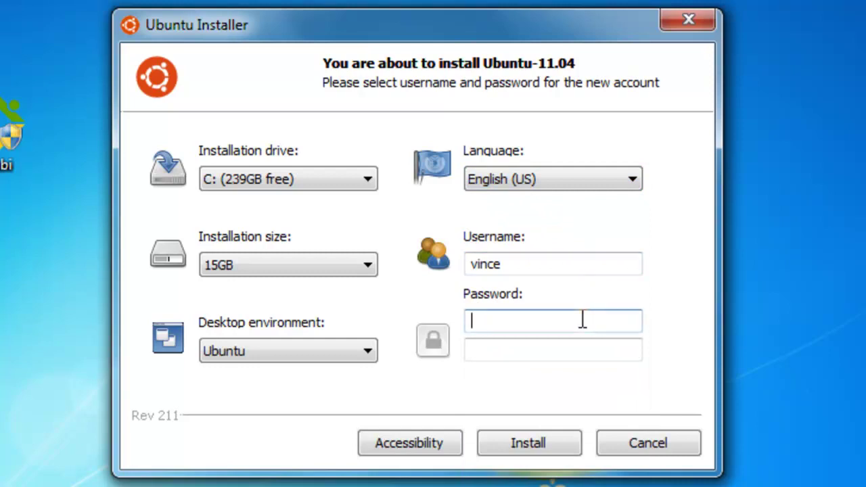
type("*********")
key("Tab")
type("*********")
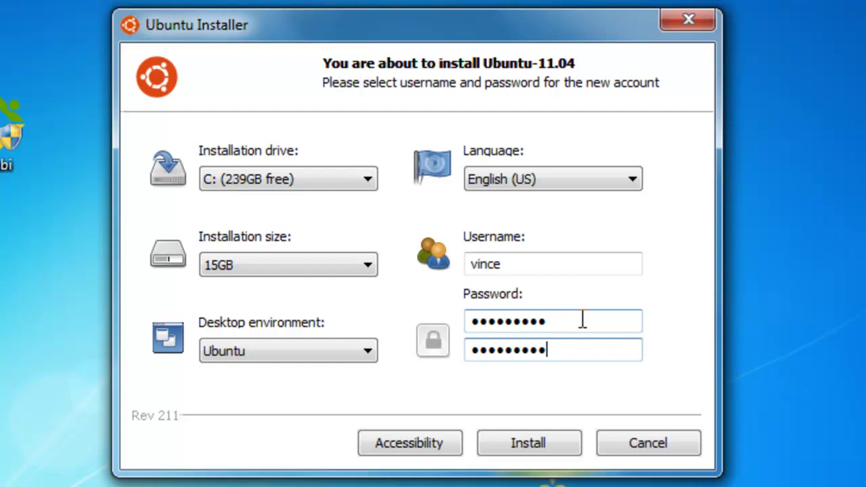
left_click(502, 453)
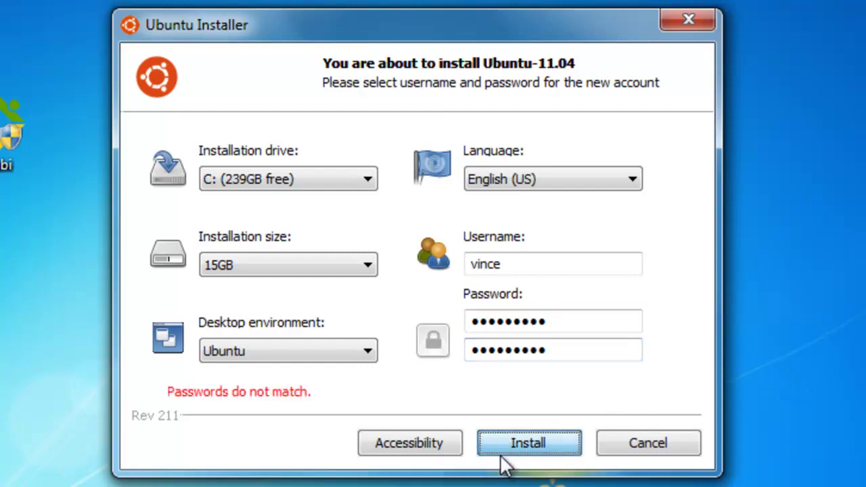
- Retype both passwords after the mismatch error and start the installation again
double_click(599, 321)
type("*********")
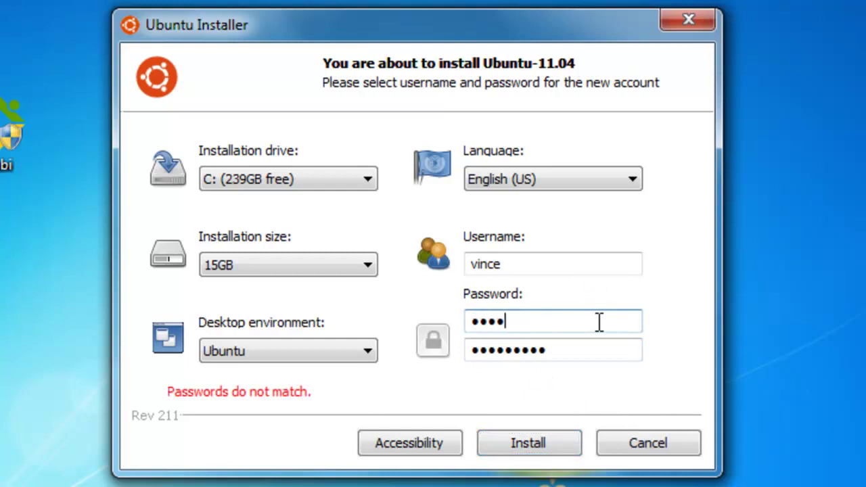
key("Tab")
type("*********")
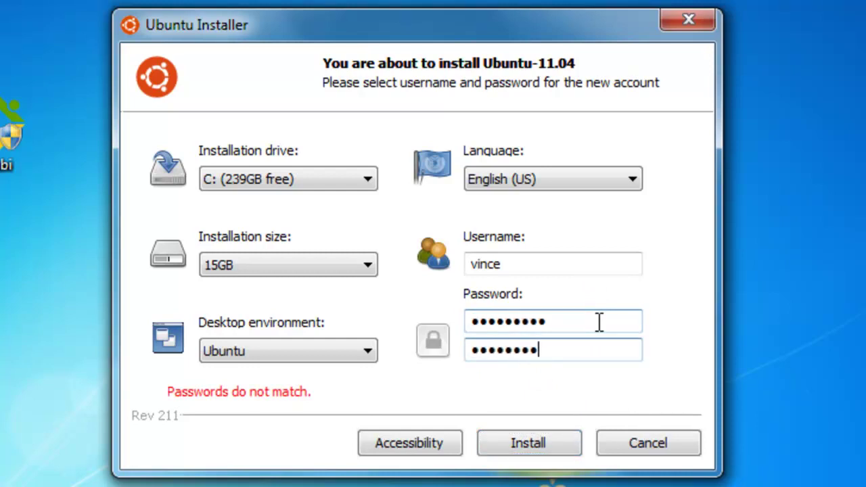
left_click(529, 452)
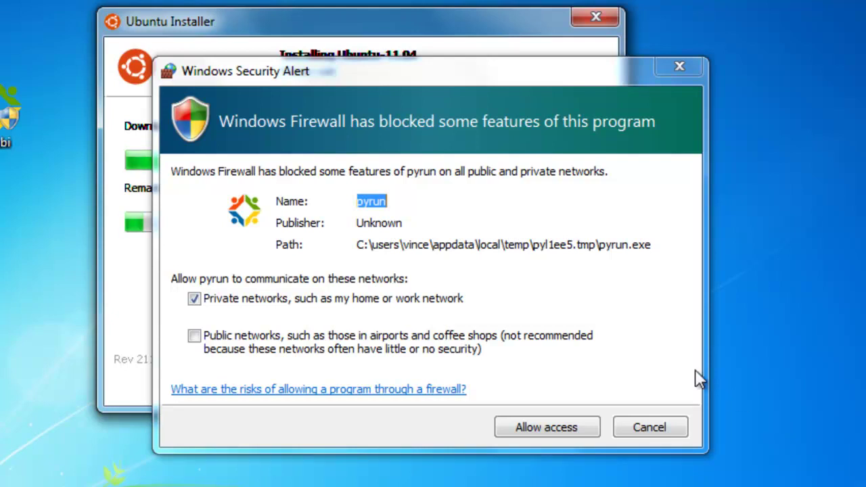
- Allow pyrun through the Windows Firewall on private networks
left_click(572, 435)
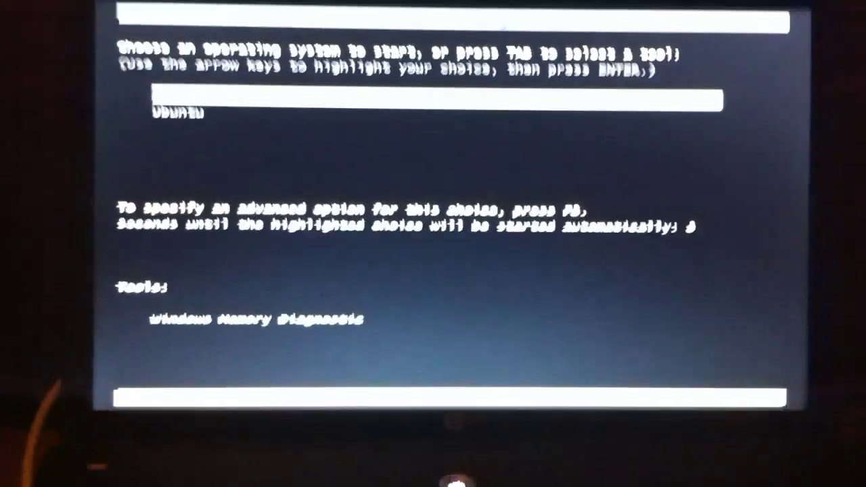
- Select Ubuntu in Windows Boot Manager and boot it, repeating the choice after the reboot
key("Down")
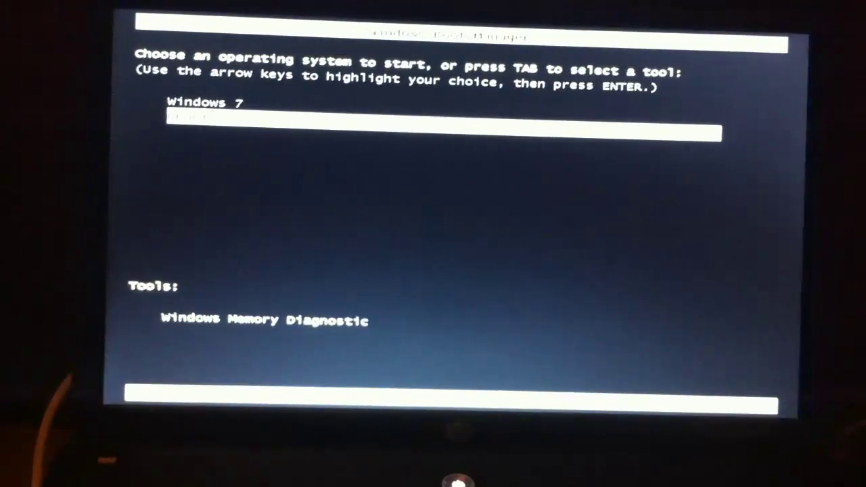
key("Return")
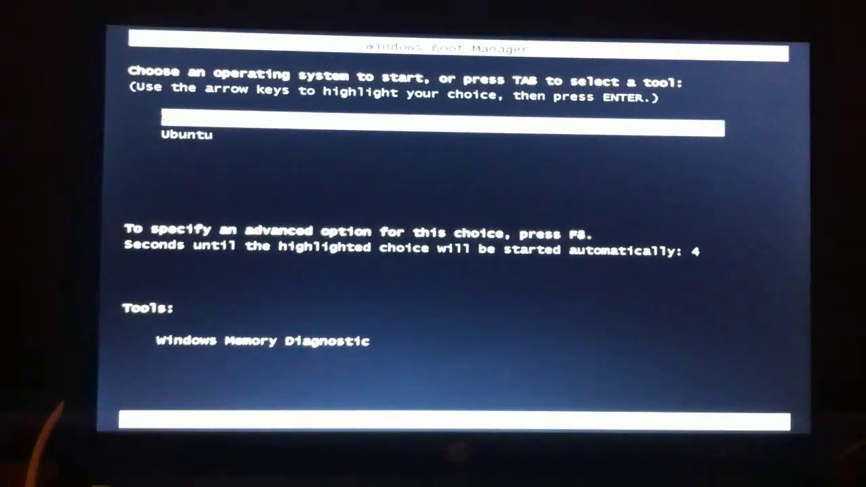
key("Down")
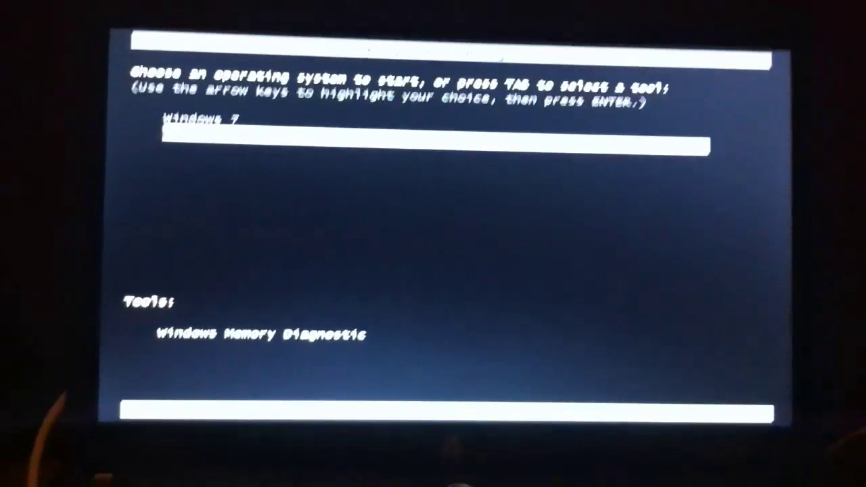
key("Return")
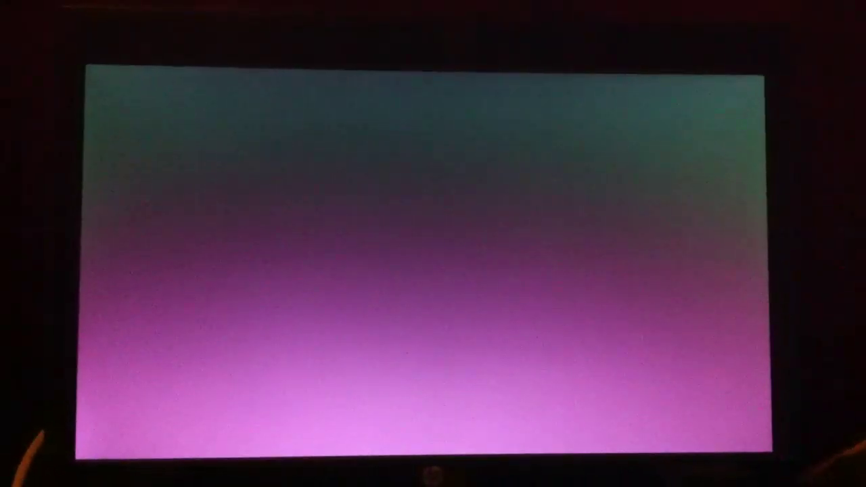
- Boot the first GRUB entry and log in to the new user account with its password
key("Return")
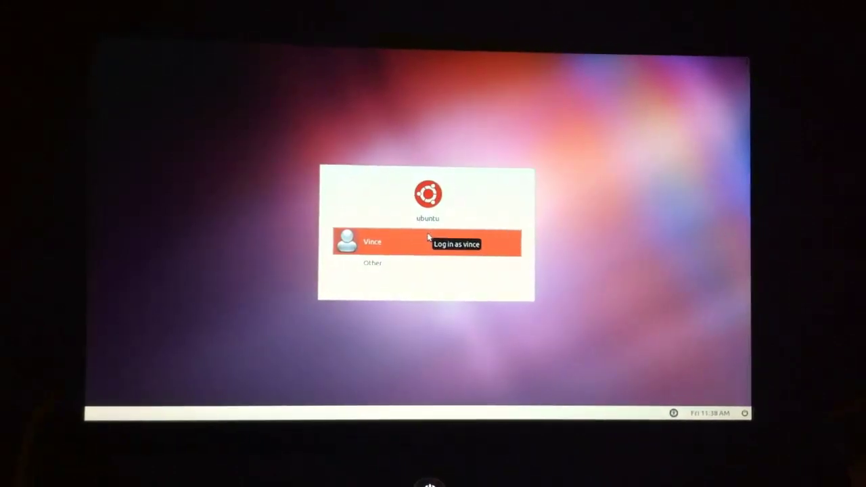
left_click(484, 215)
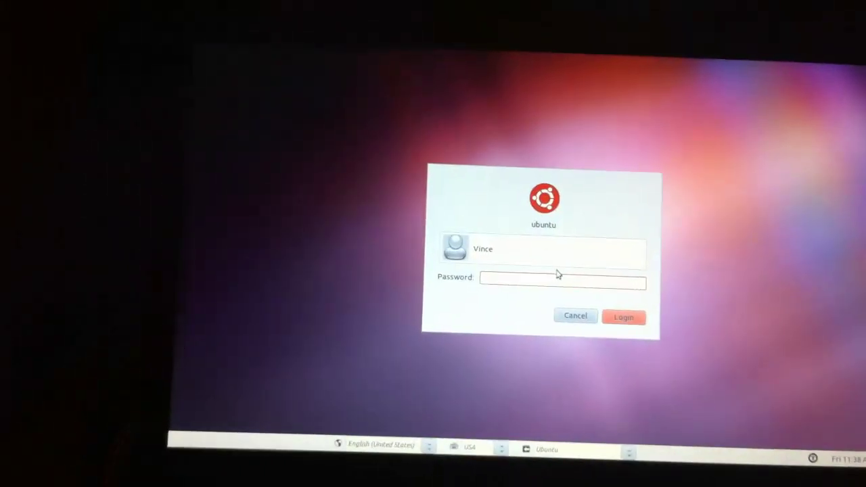
type("•••••••••")
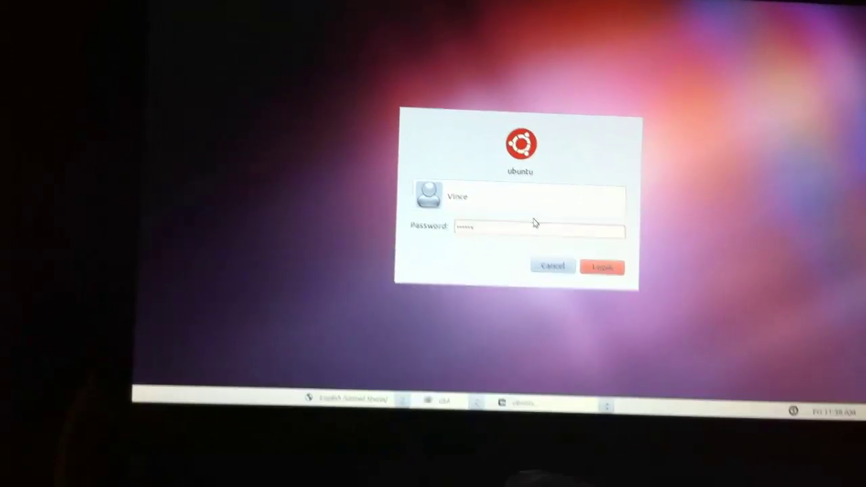
key("Return")
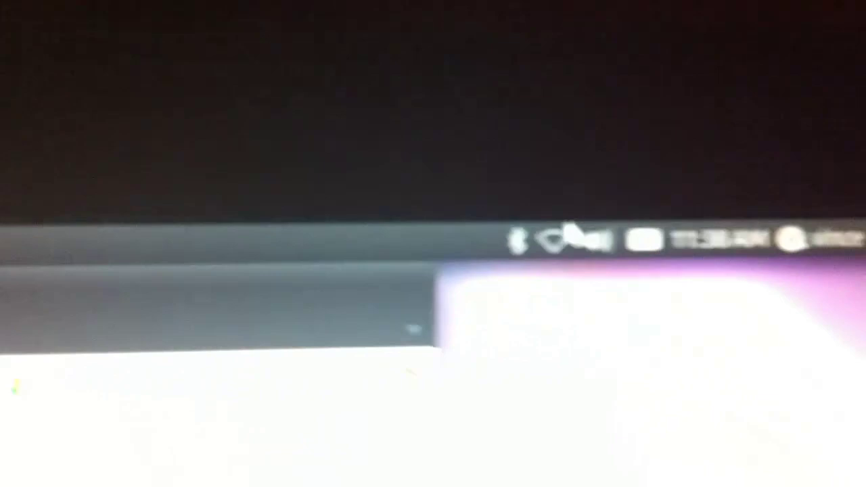
- Check the wireless networks, then restart Ubuntu from the top-right power menu
left_click(571, 237)
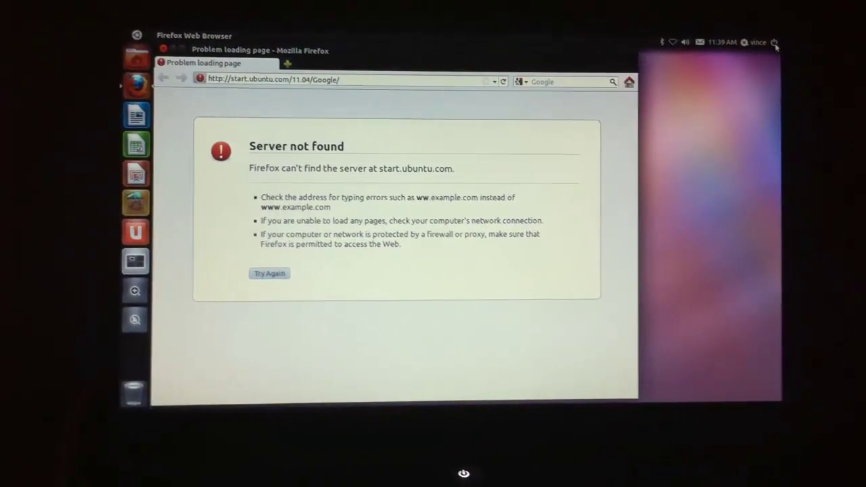
left_click(772, 42)
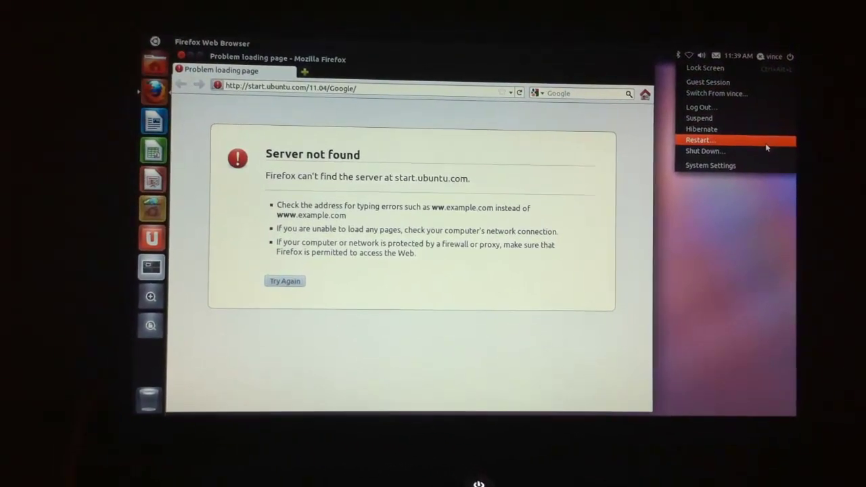
left_click(761, 133)
left_click(530, 266)
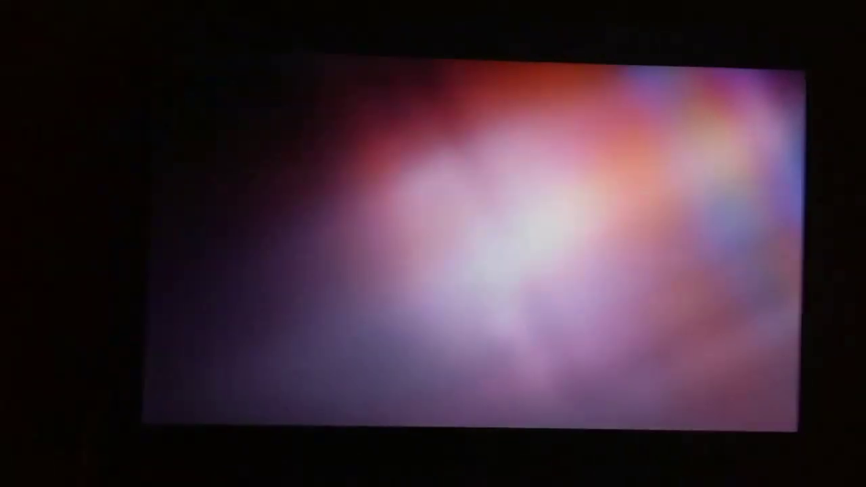